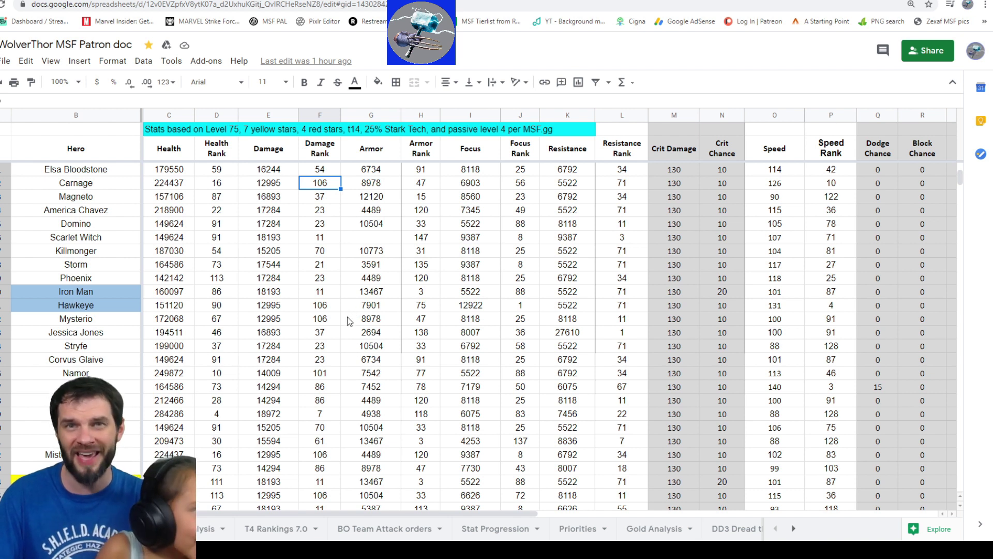
Select Electro's row and check its stats across to the average rank columns
scroll(347, 318, up, 1)
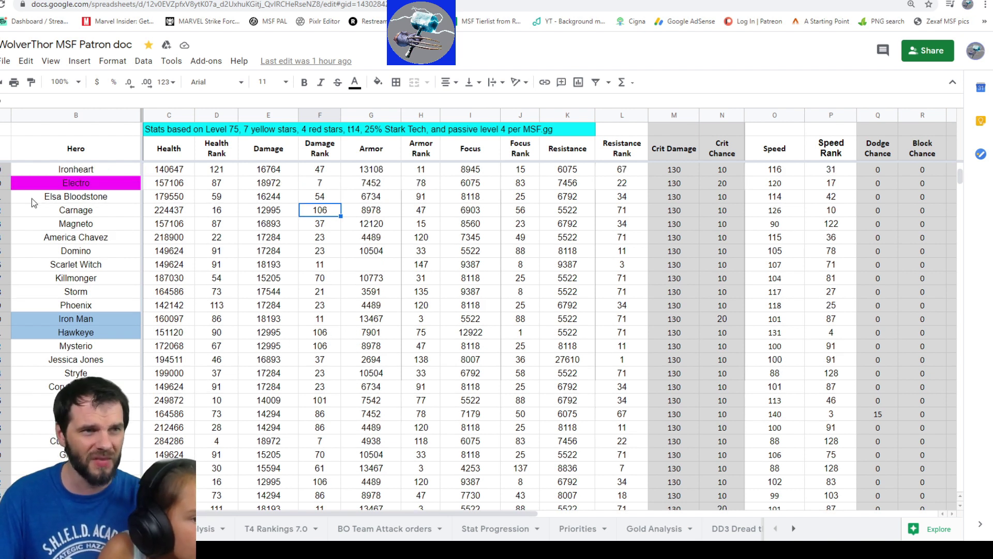
click(4, 182)
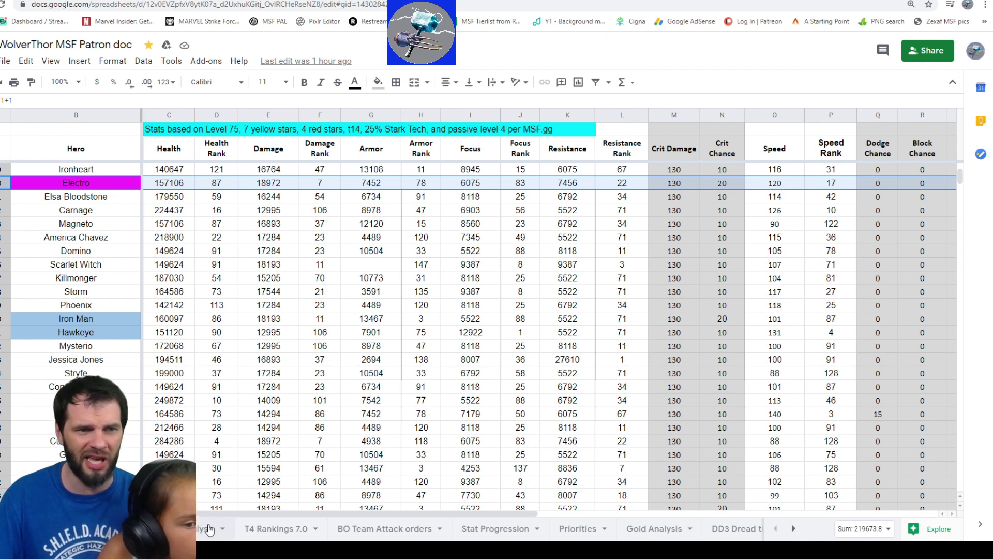
drag(213, 513, 413, 529)
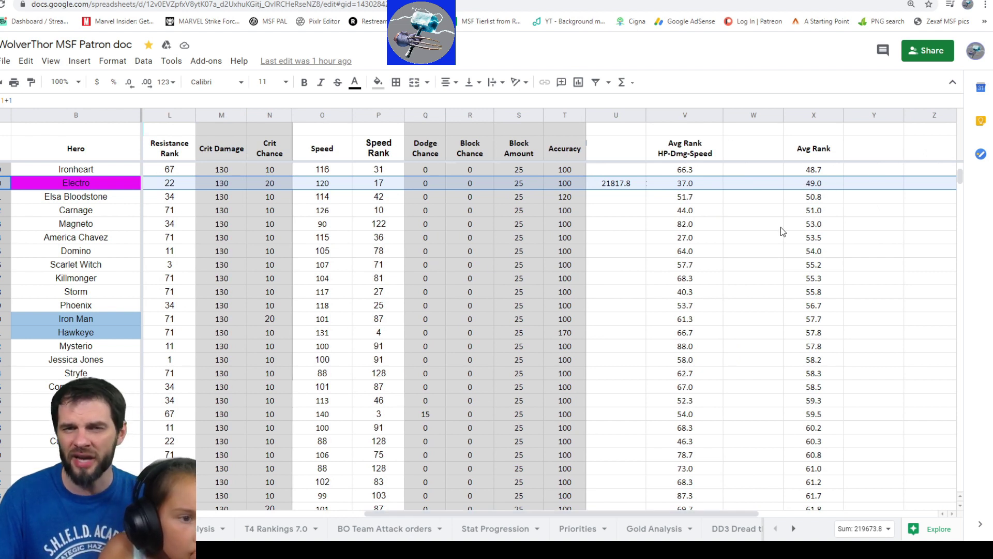
drag(617, 514, 450, 517)
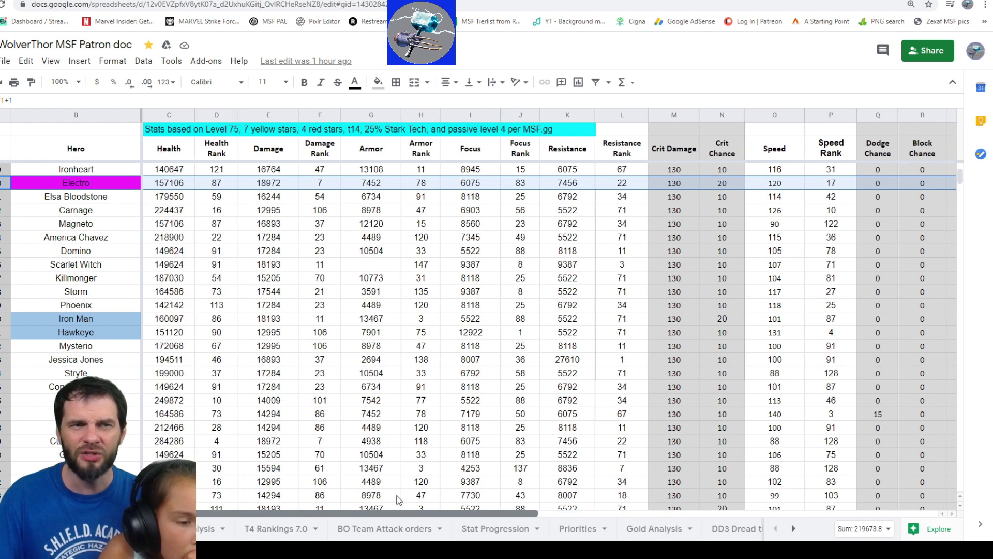
Set the sheet's zoom to 125%
scroll(360, 313, up, 2)
click(61, 82)
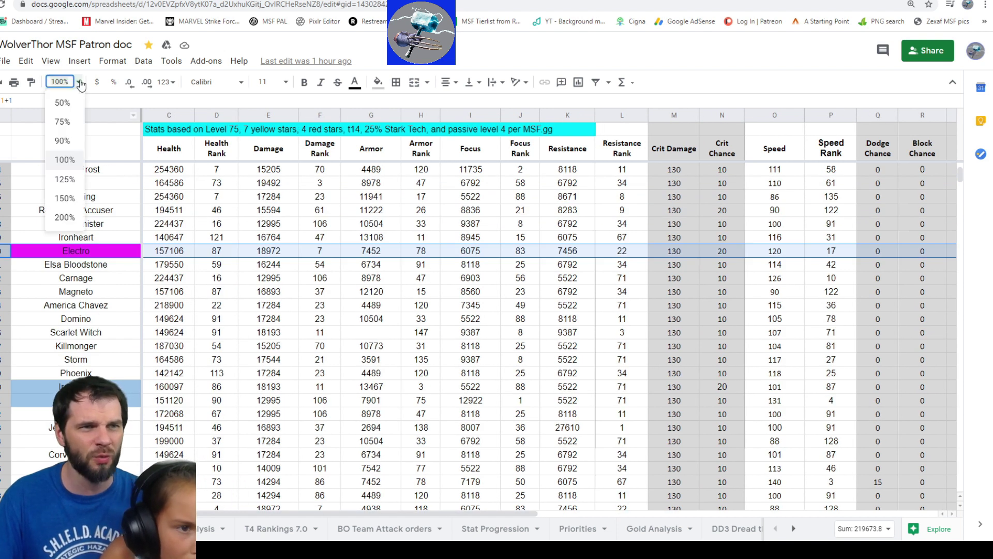
click(64, 180)
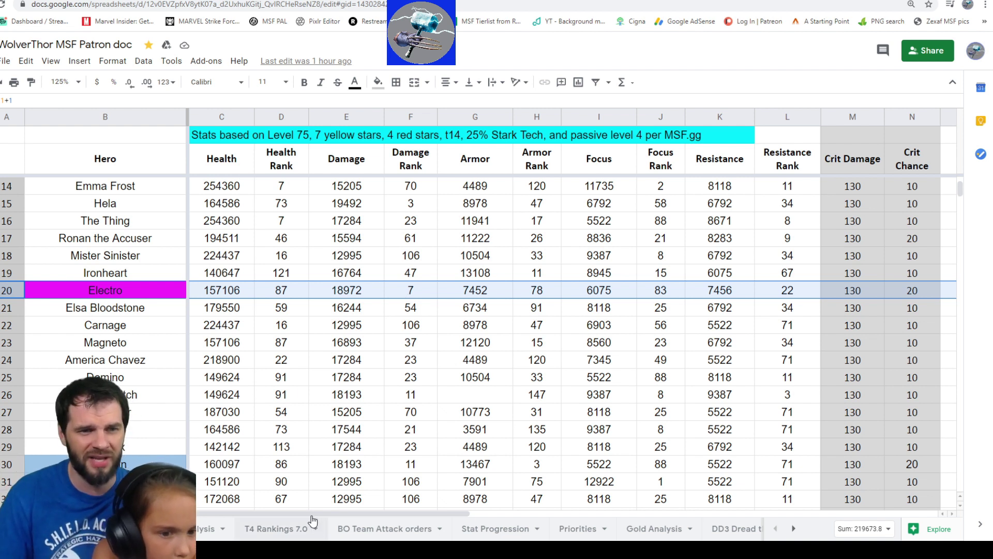
Compare Electro's stats with the heroes sorted by damage, selecting Black Bolt's damage value
drag(329, 514, 511, 506)
click(854, 291)
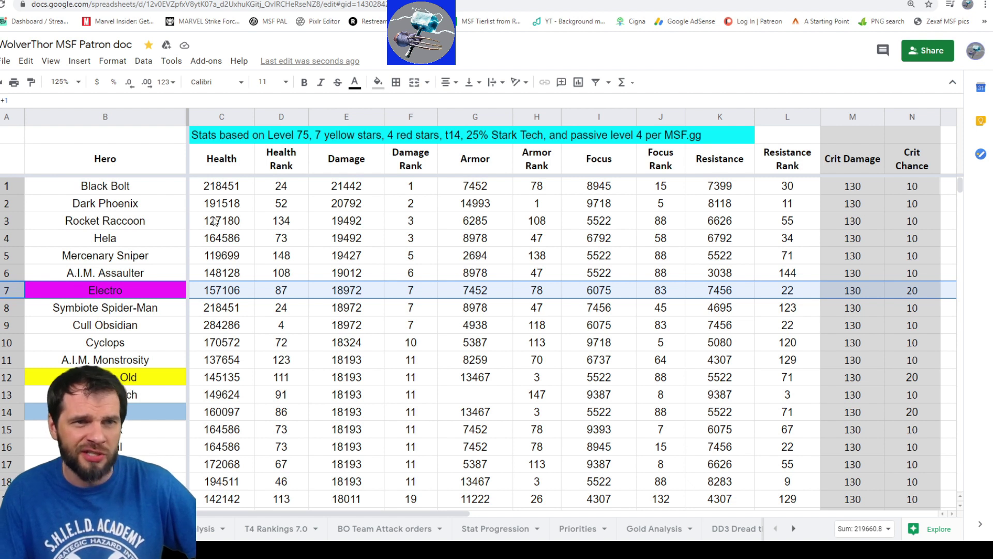
mouse_move(249, 512)
mouse_down()
mouse_move(471, 518)
mouse_move(256, 517)
mouse_up()
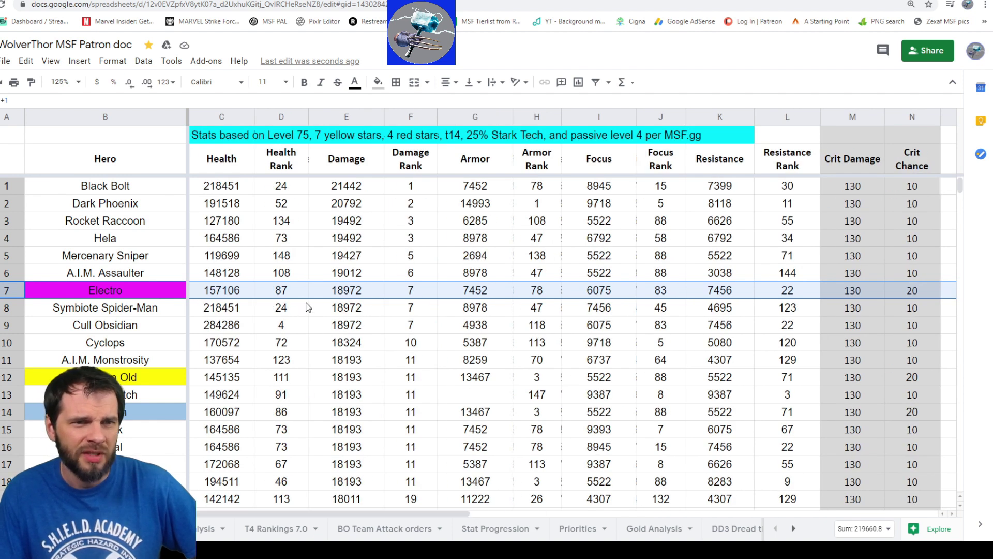
click(341, 189)
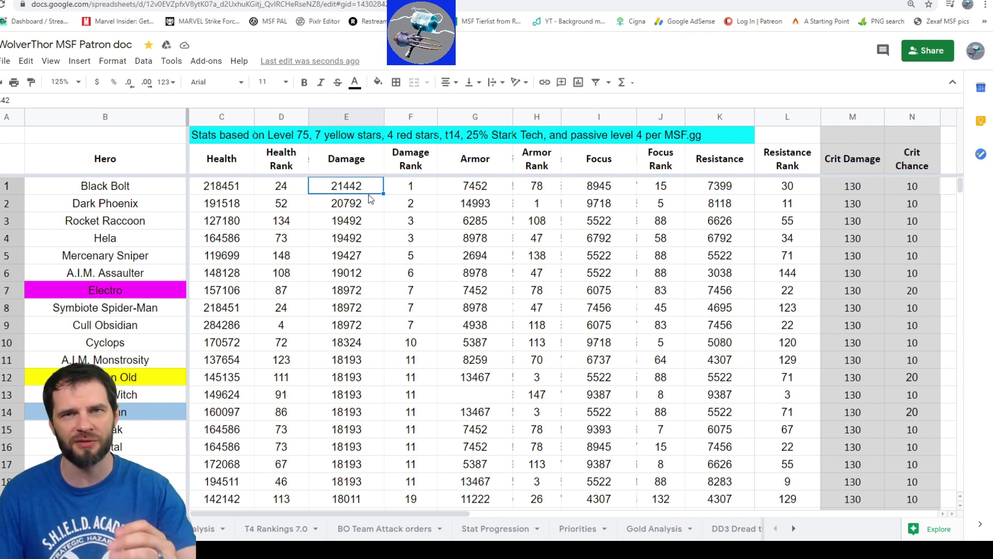
Select Electro's row in the average rank order and review its armor, focus, resistance, speed and average rank columns
scroll(414, 217, down, 6)
key(shift+space)
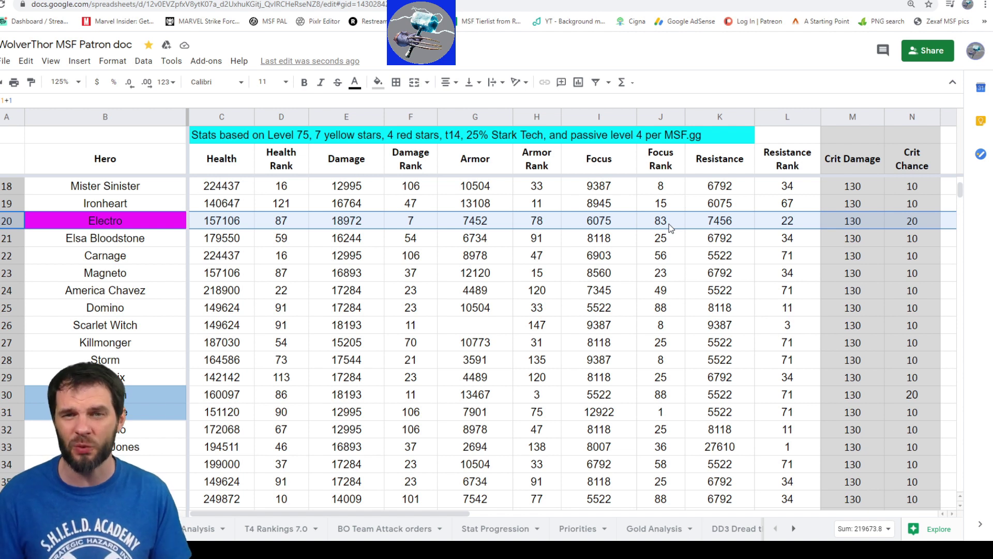
drag(423, 513, 535, 507)
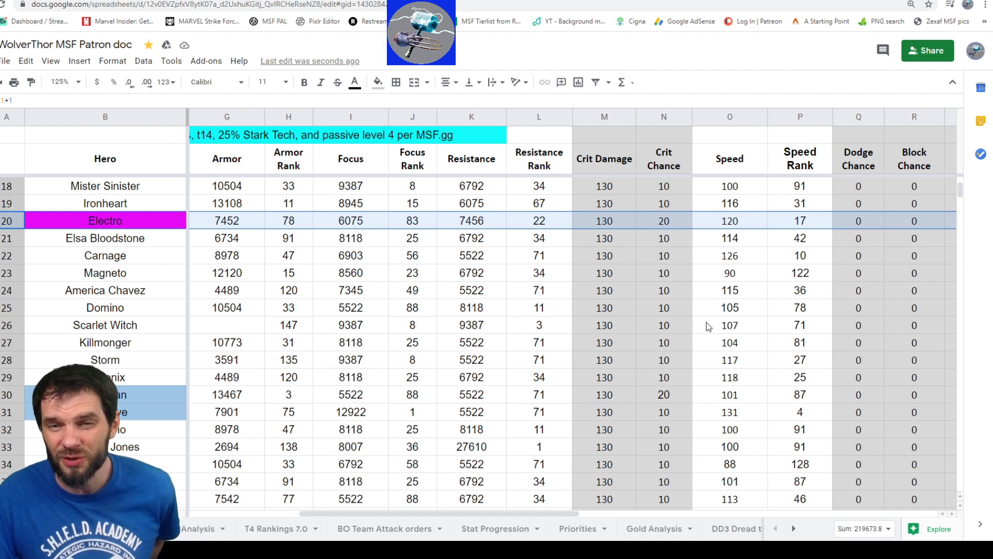
drag(529, 513, 711, 517)
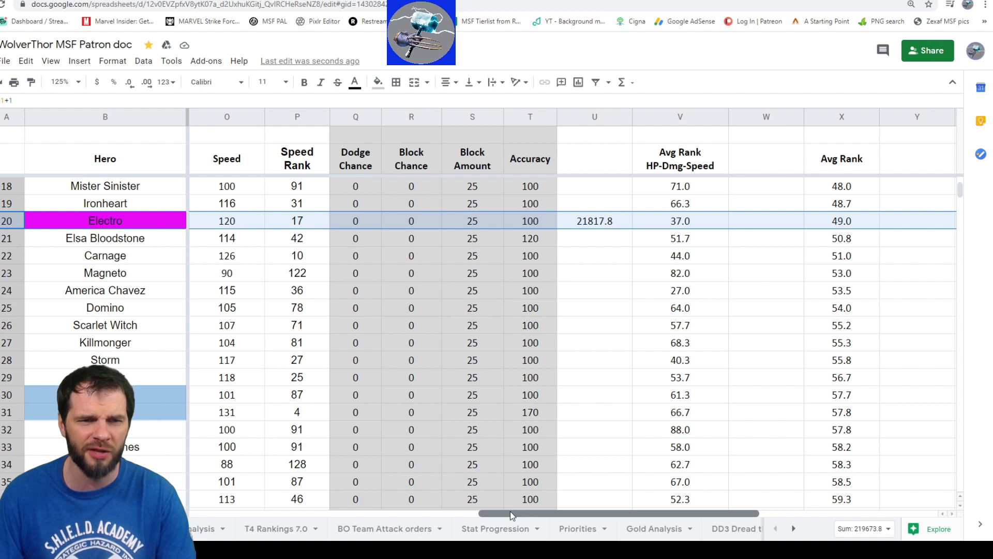
drag(510, 512, 207, 507)
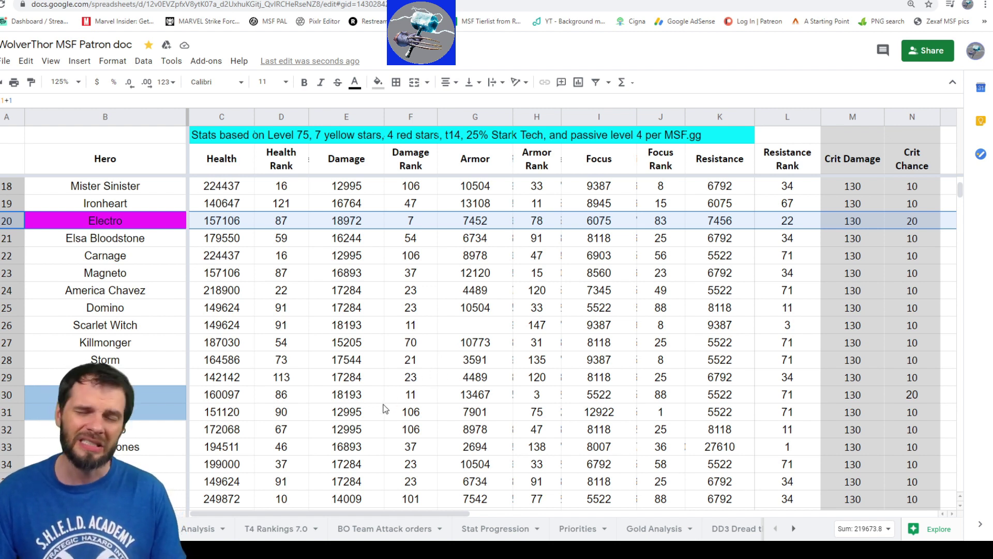
Examine the heroes ranked around and above Electro, comparing their stats and both average rank columns
scroll(386, 409, up, 2)
scroll(377, 409, up, 4)
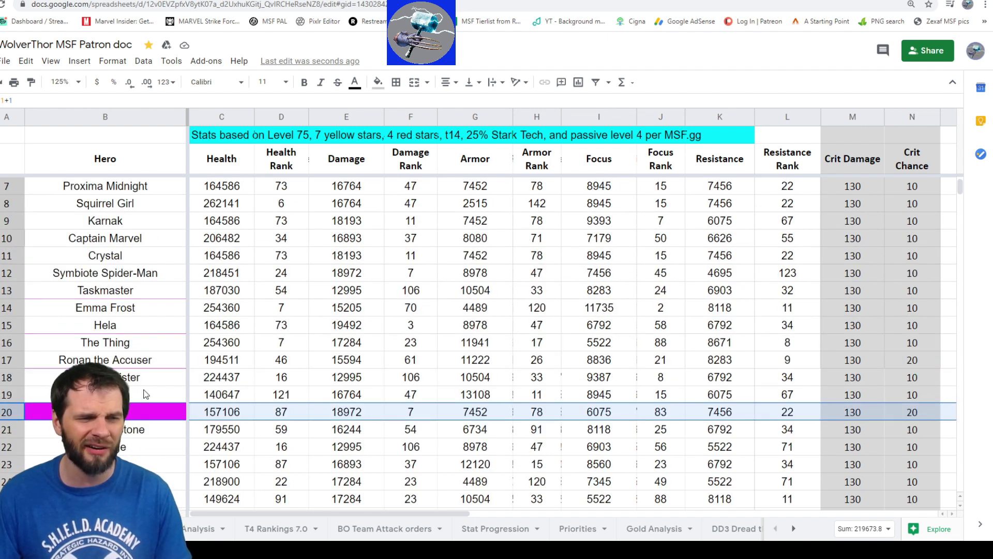
scroll(146, 389, up, 1)
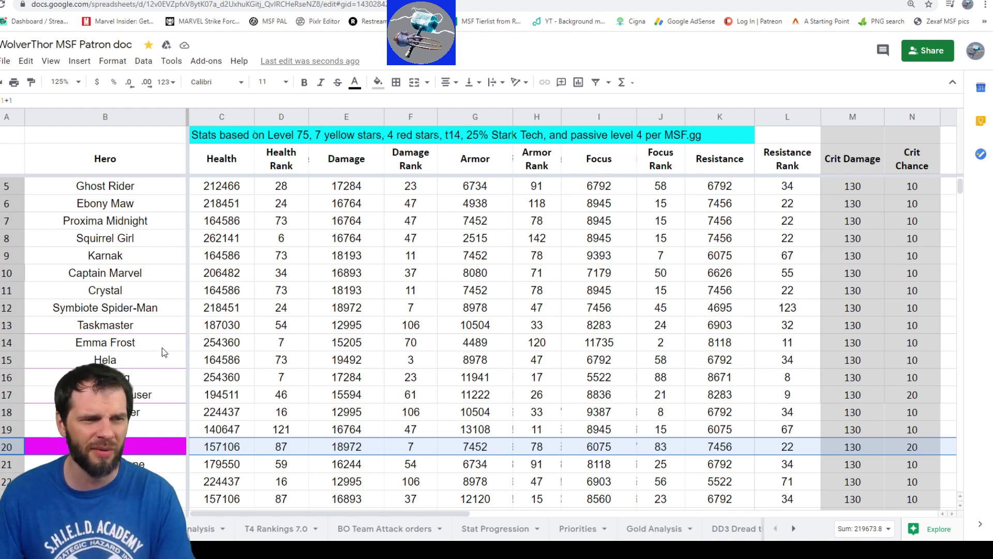
scroll(155, 345, up, 1)
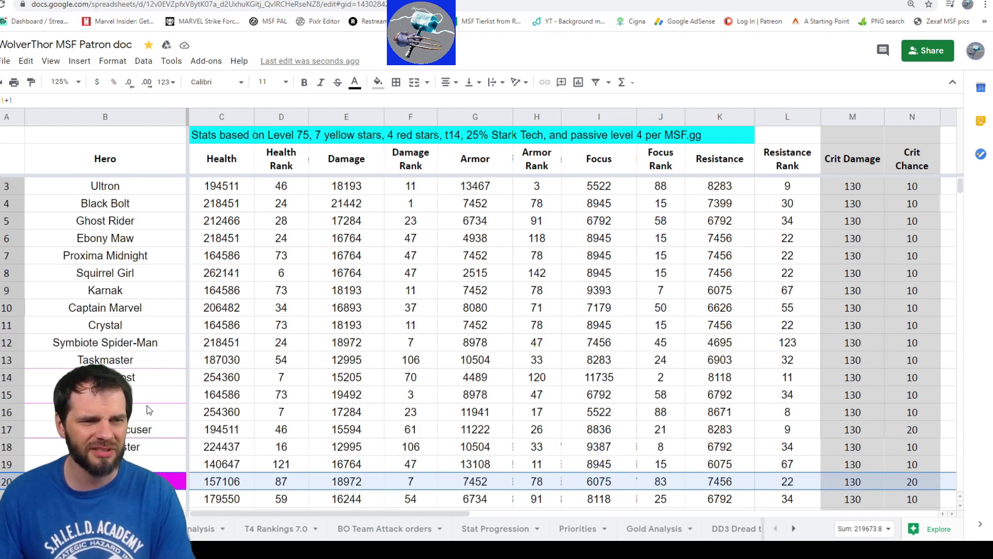
drag(362, 513, 644, 511)
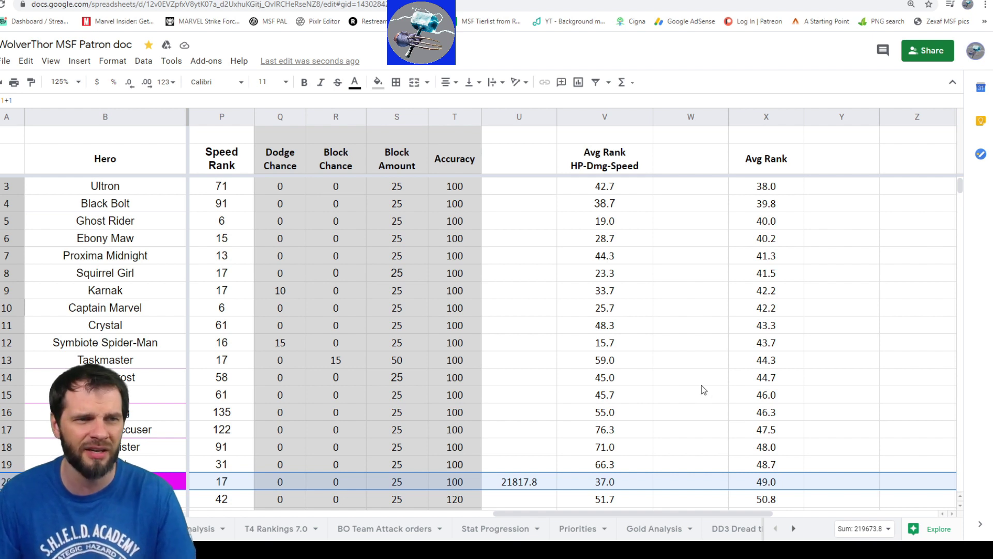
scroll(701, 385, up, 1)
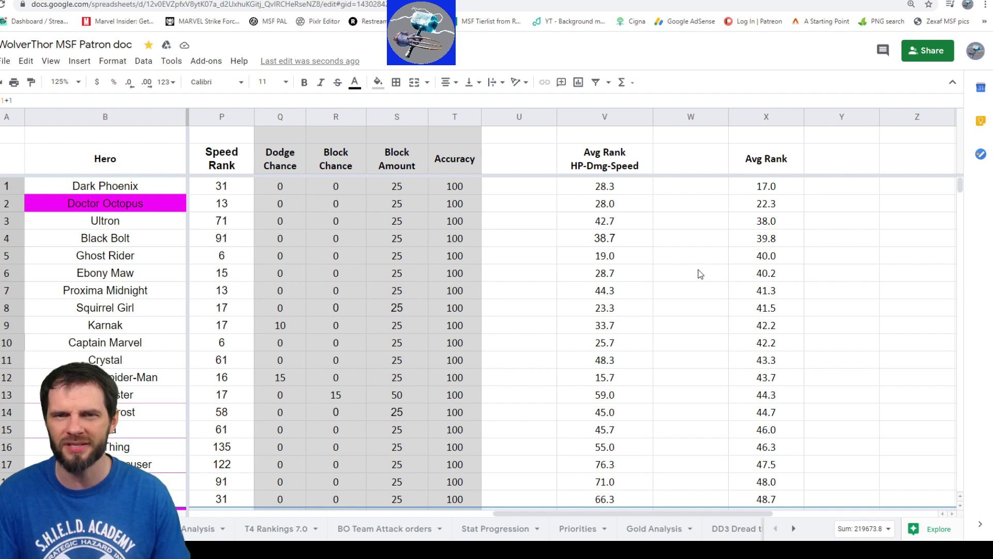
scroll(690, 268, down, 2)
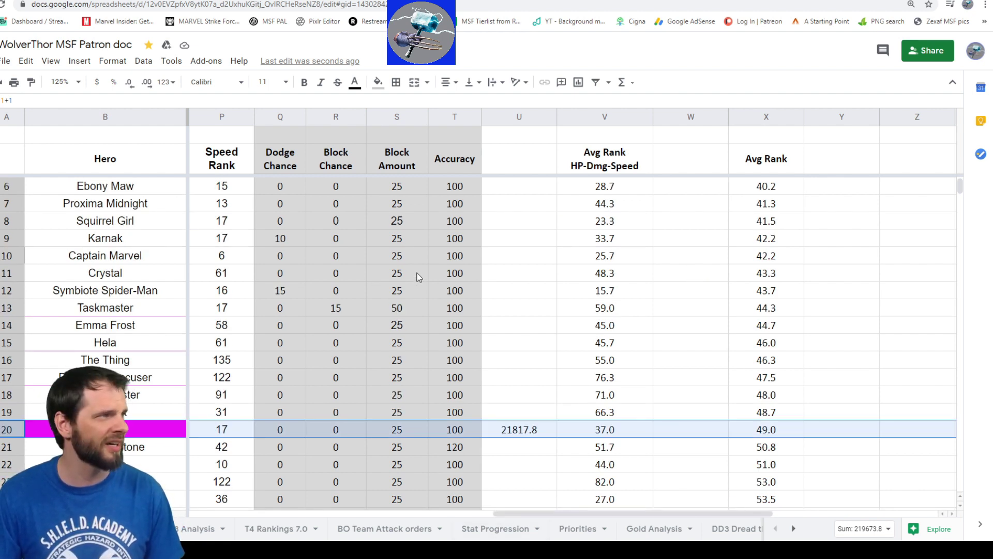
scroll(419, 277, down, 2)
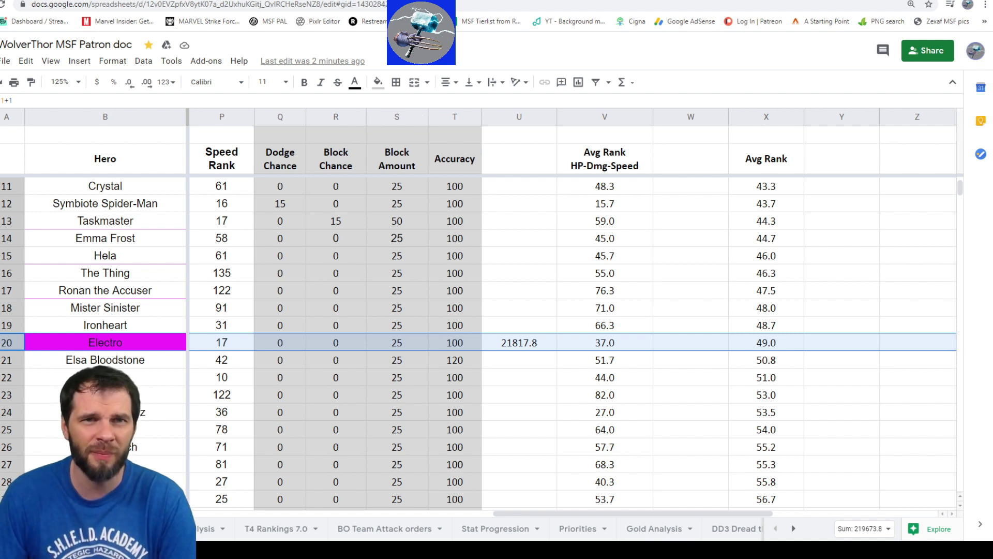
Switch to Discord and read Electro's T4 special, ultimate and passive upgrades in the ask-ultron-msfgg channel
click(477, 1)
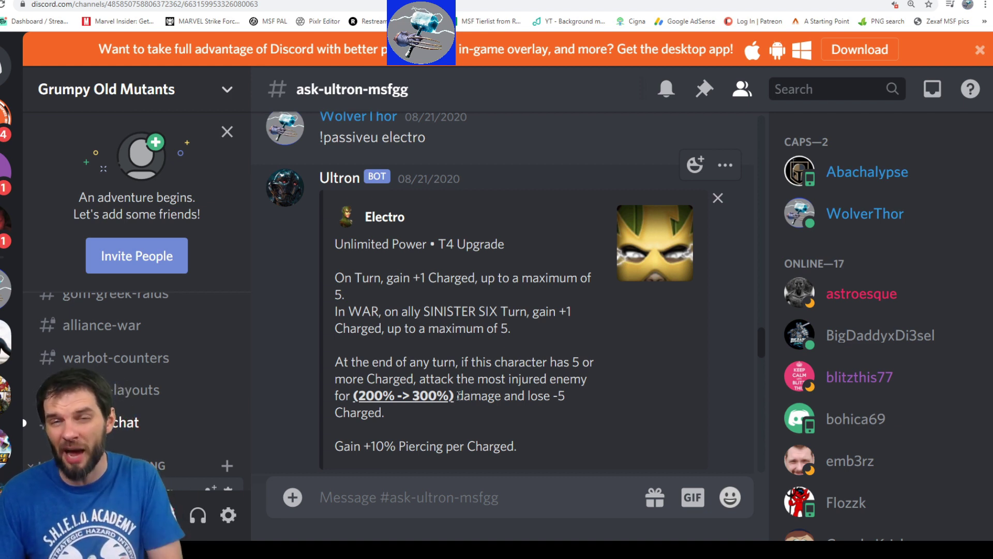
scroll(455, 401, up, 6)
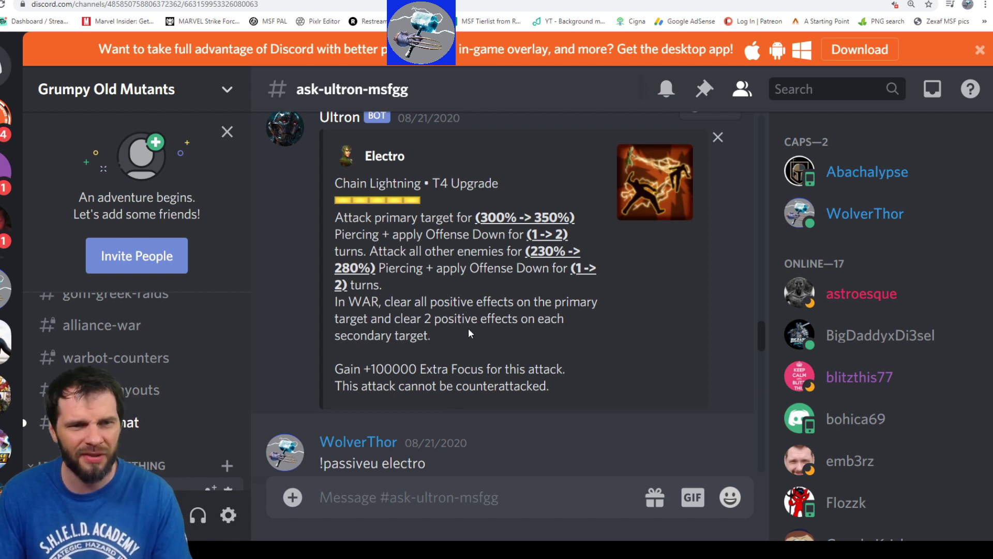
scroll(467, 327, up, 6)
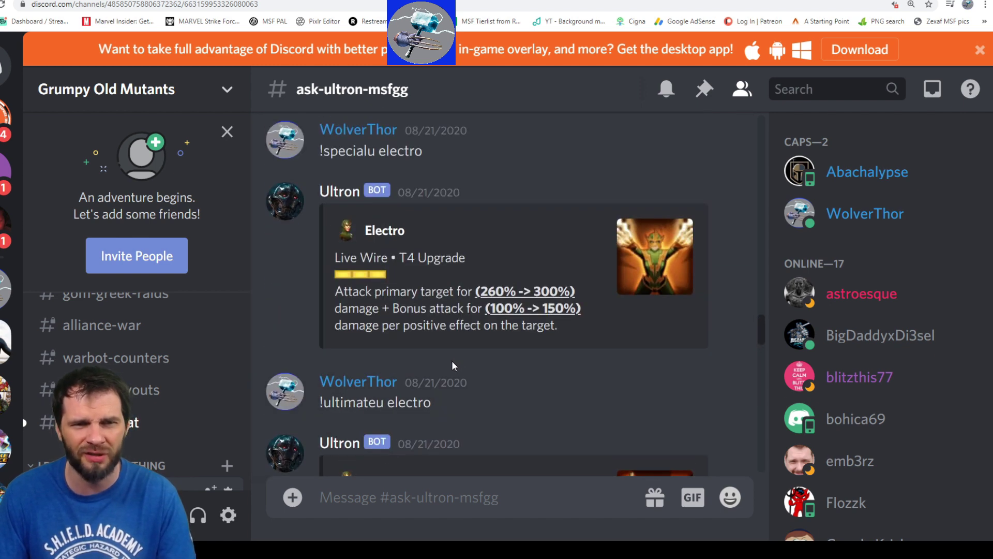
scroll(434, 355, up, 2)
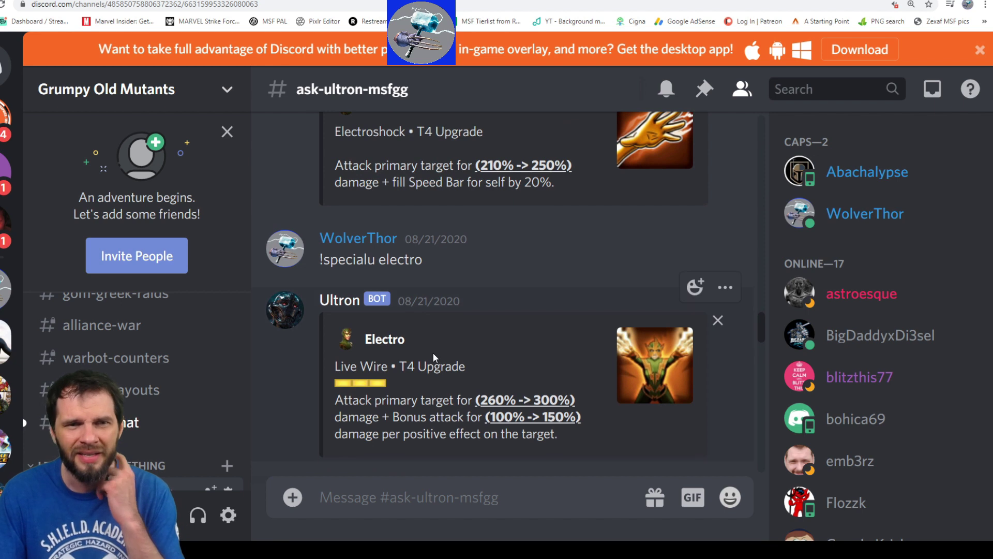
scroll(433, 352, down, 7)
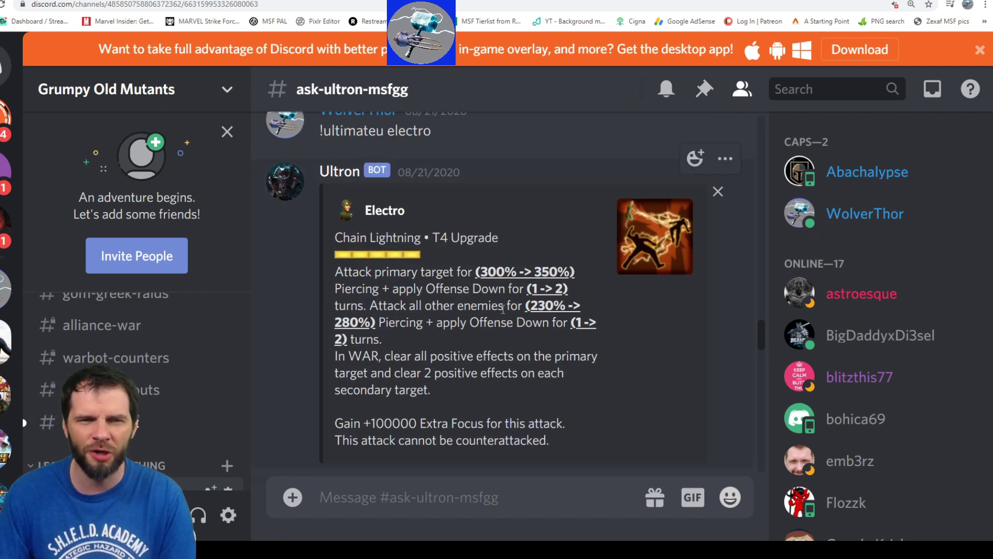
scroll(469, 323, down, 7)
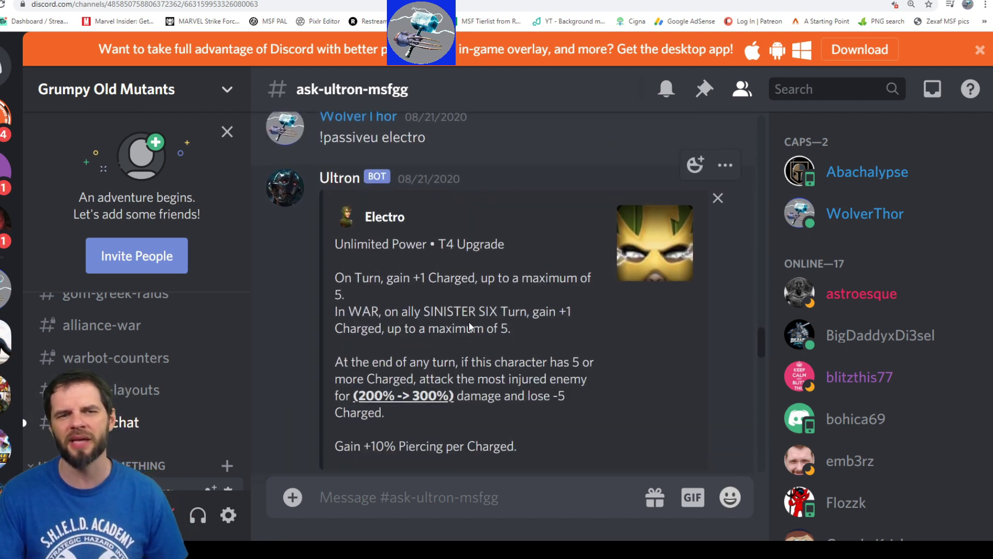